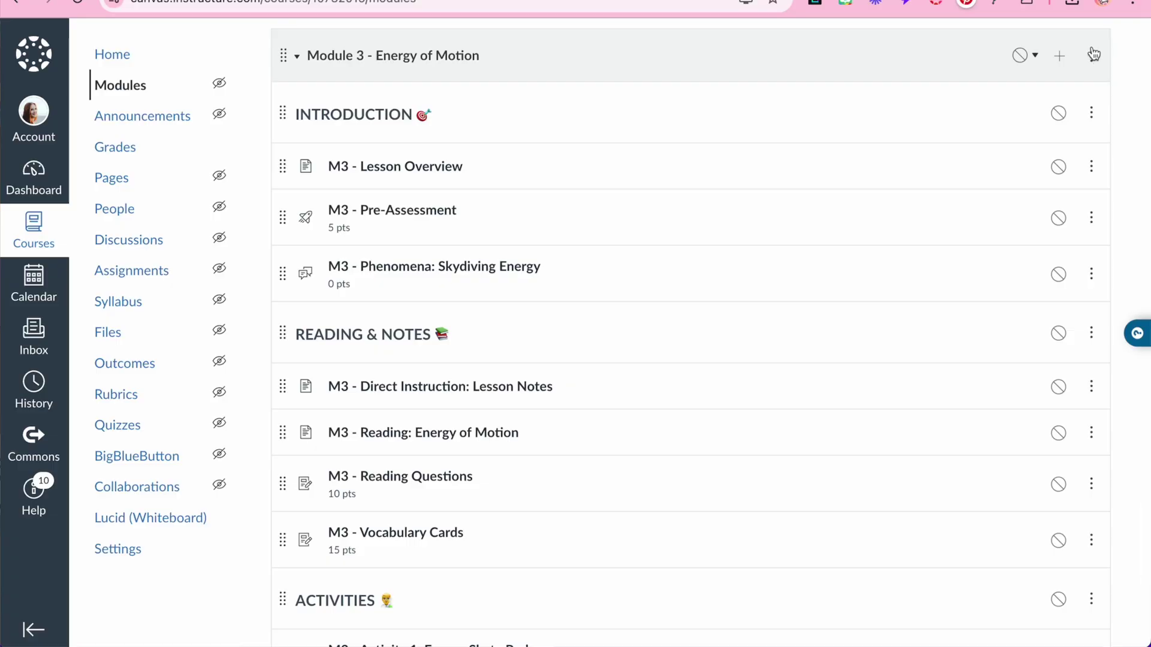
Move the Module 3 - Energy of Motion module to the top of the course's module list.
click(1093, 55)
click(1055, 163)
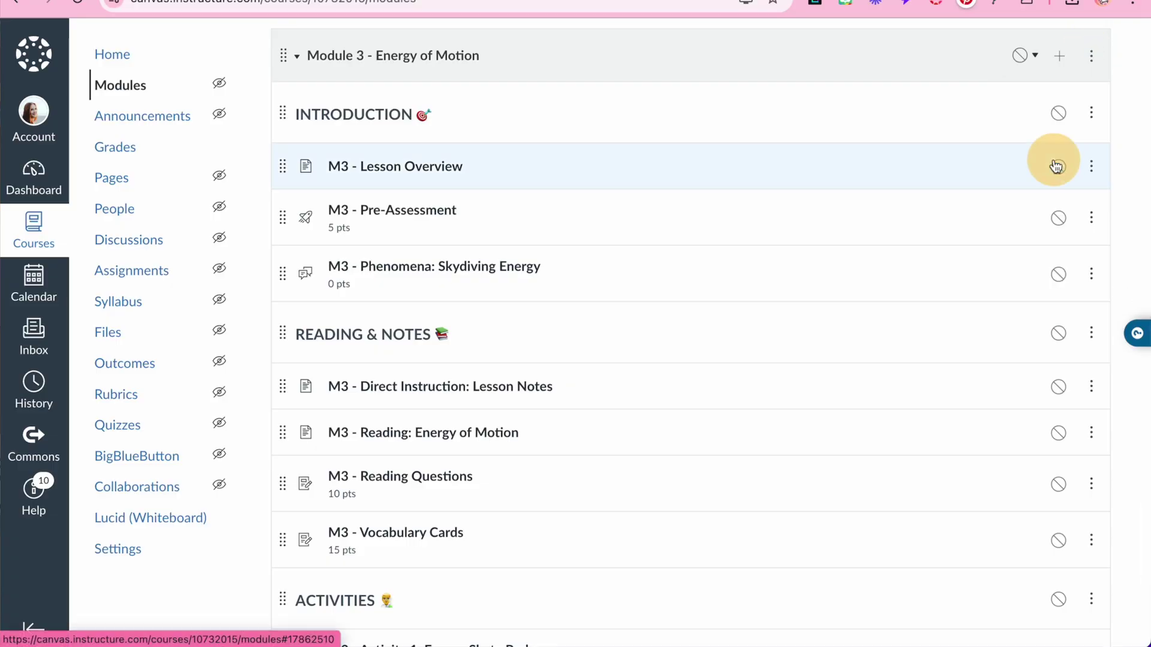
click(1096, 199)
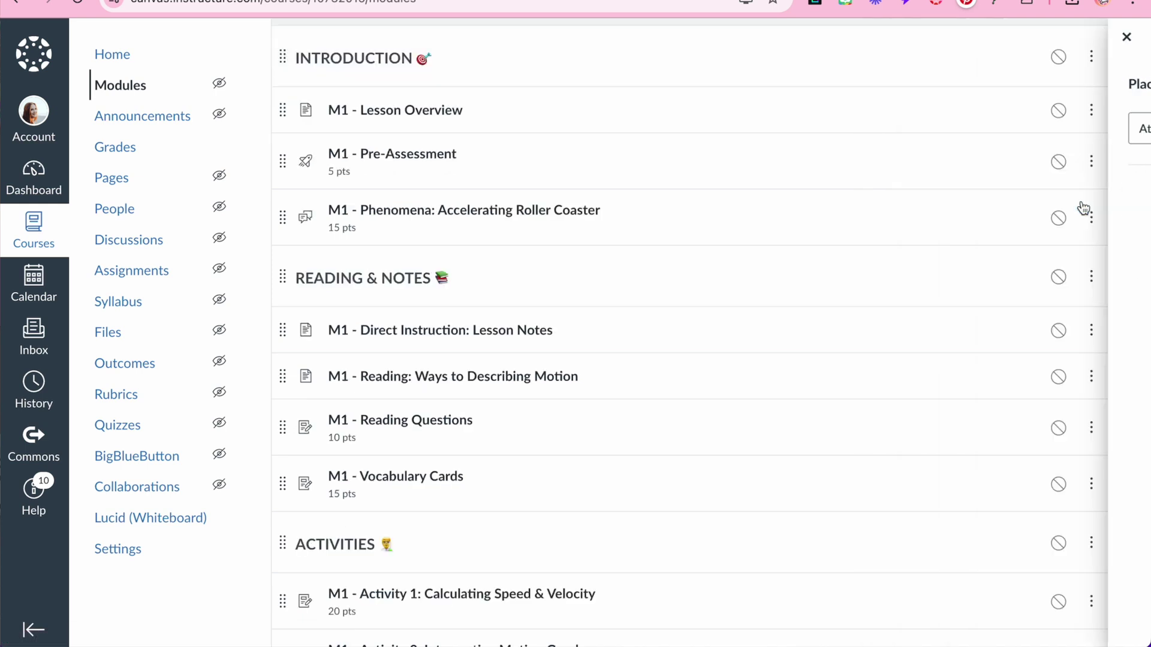
scroll(383, 238, down, 7)
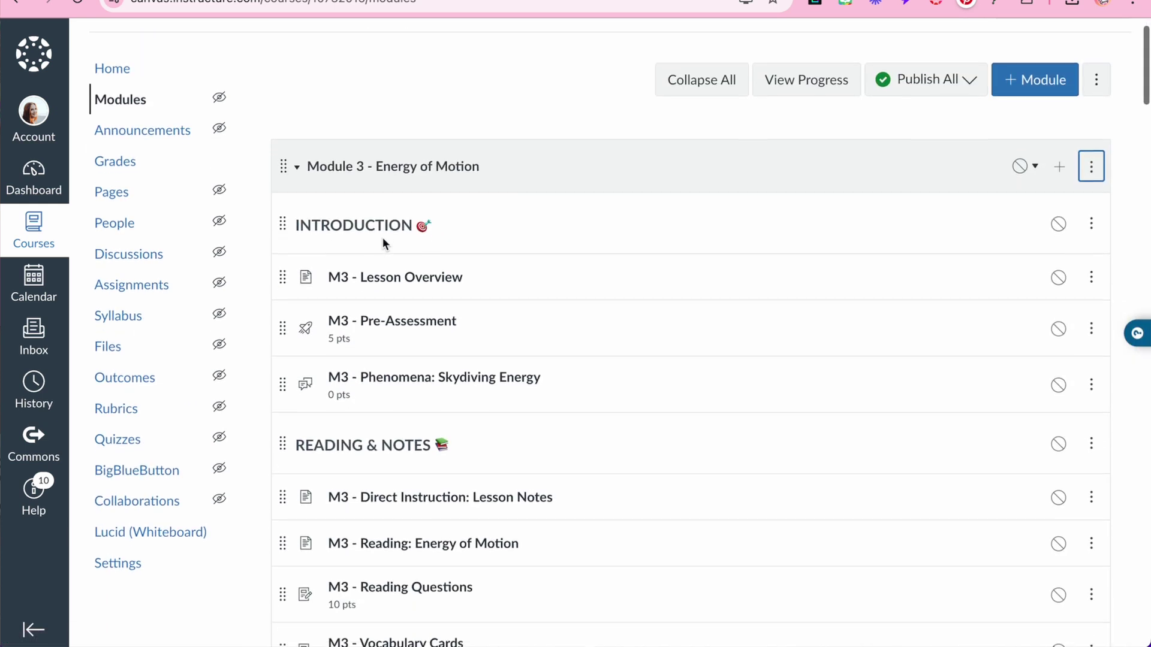
scroll(384, 243, down, 10)
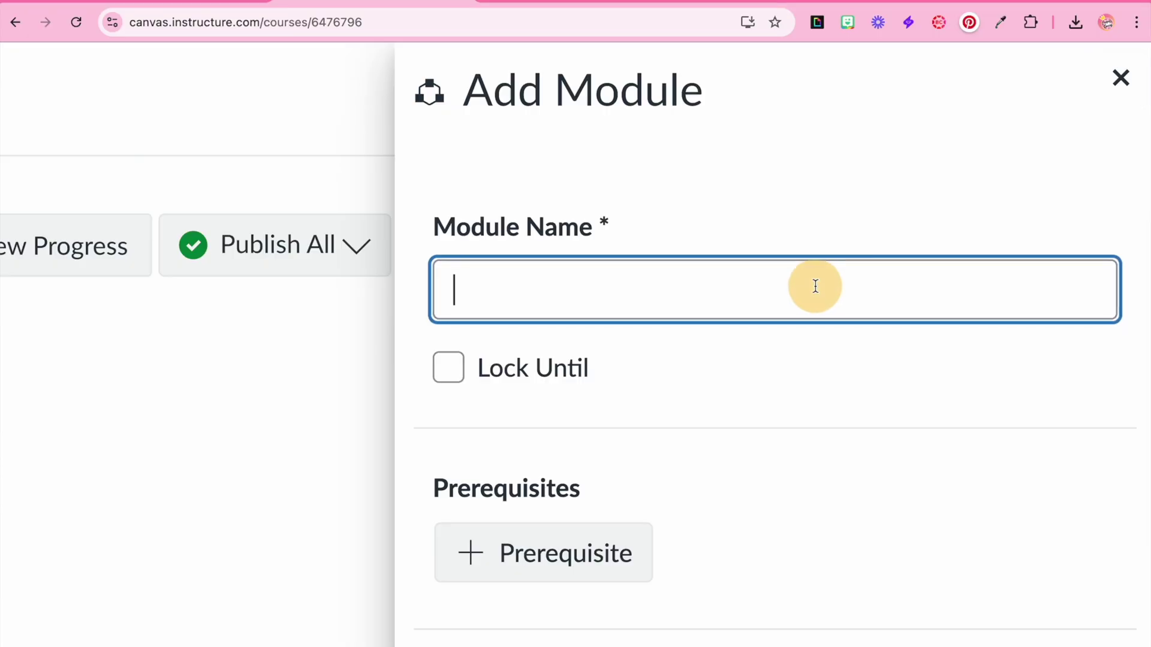
Create a module named Week 1 in the Demo Class course.
text(Week)
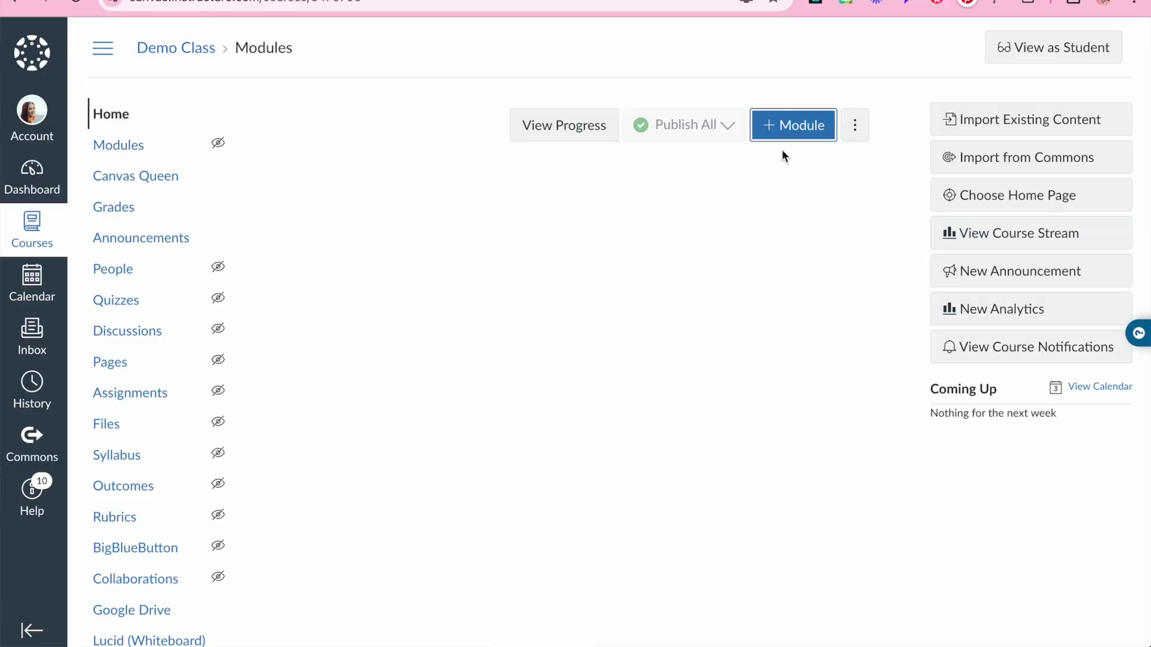
click(789, 126)
click(790, 148)
click(1061, 625)
Add a second module named Week 2 to the Demo Class course.
click(791, 123)
click(814, 146)
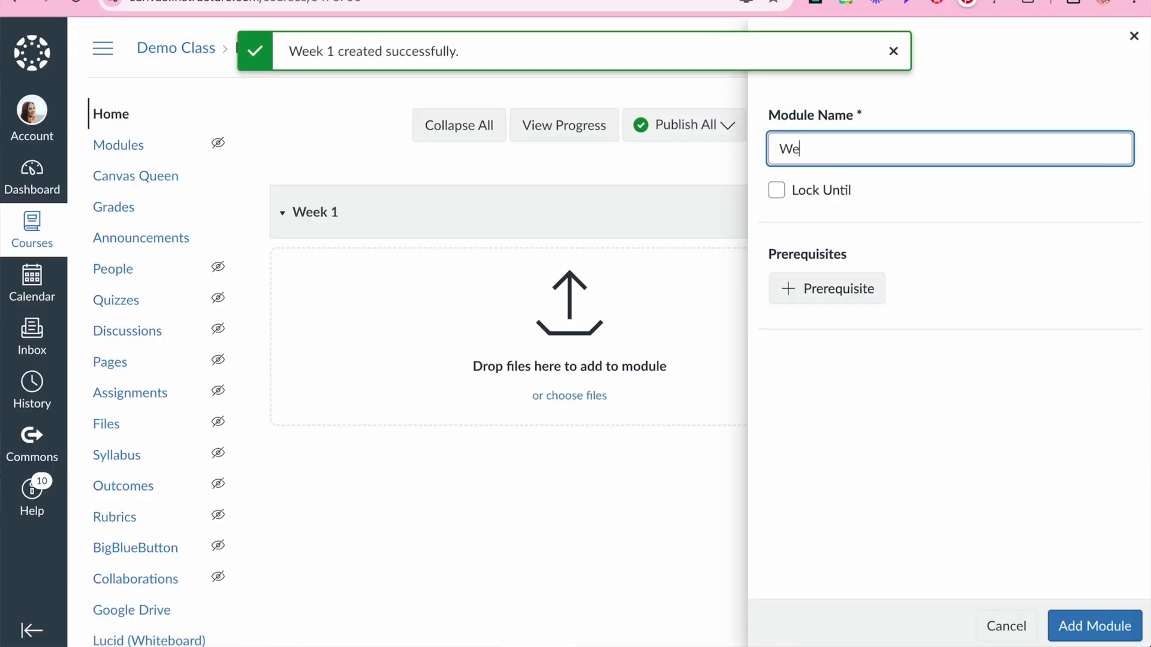
click(1071, 625)
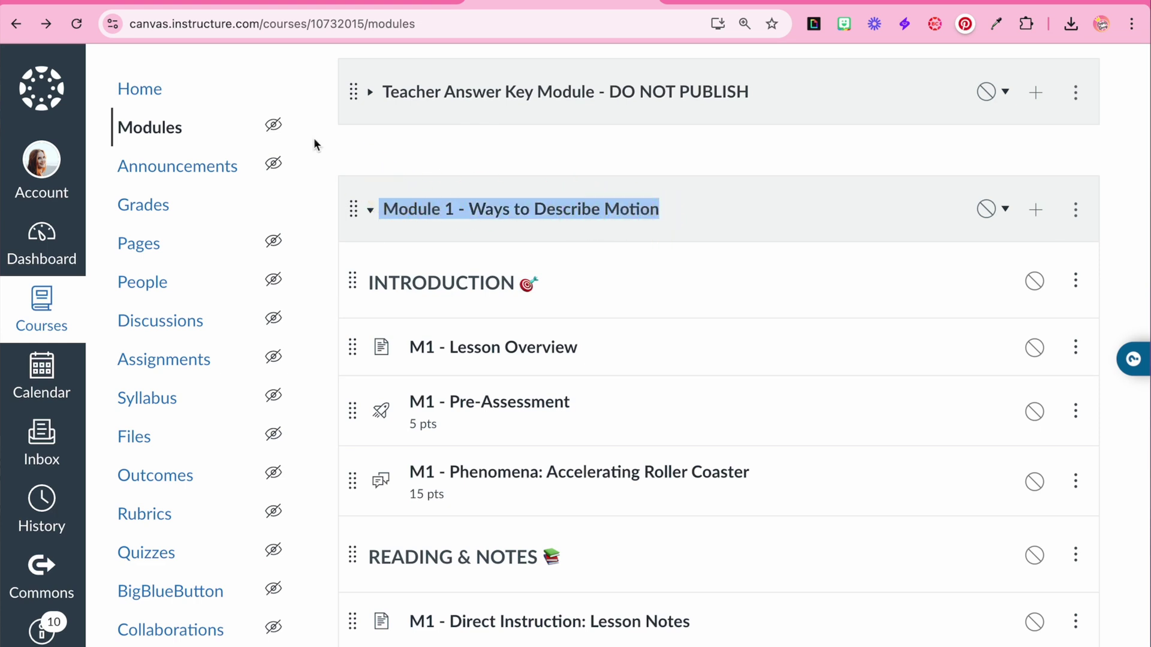
Examine the items of Module 1 - Ways to Describe Motion and their completion requirements in the student view.
scroll(316, 145, down, 20)
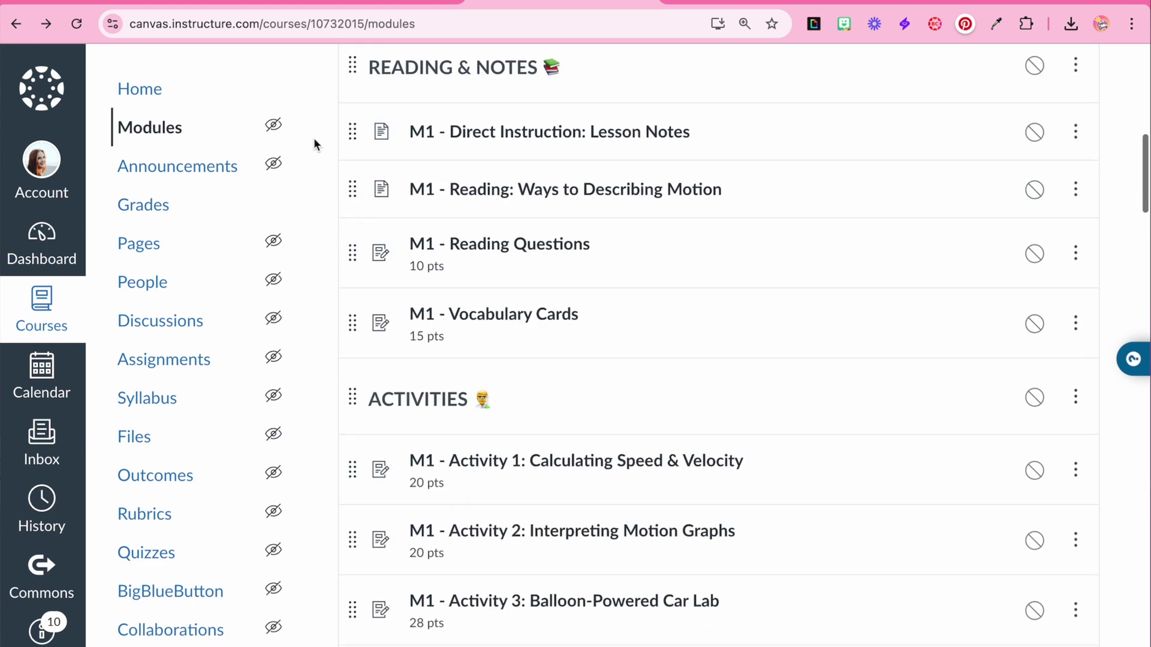
scroll(305, 226, down, 20)
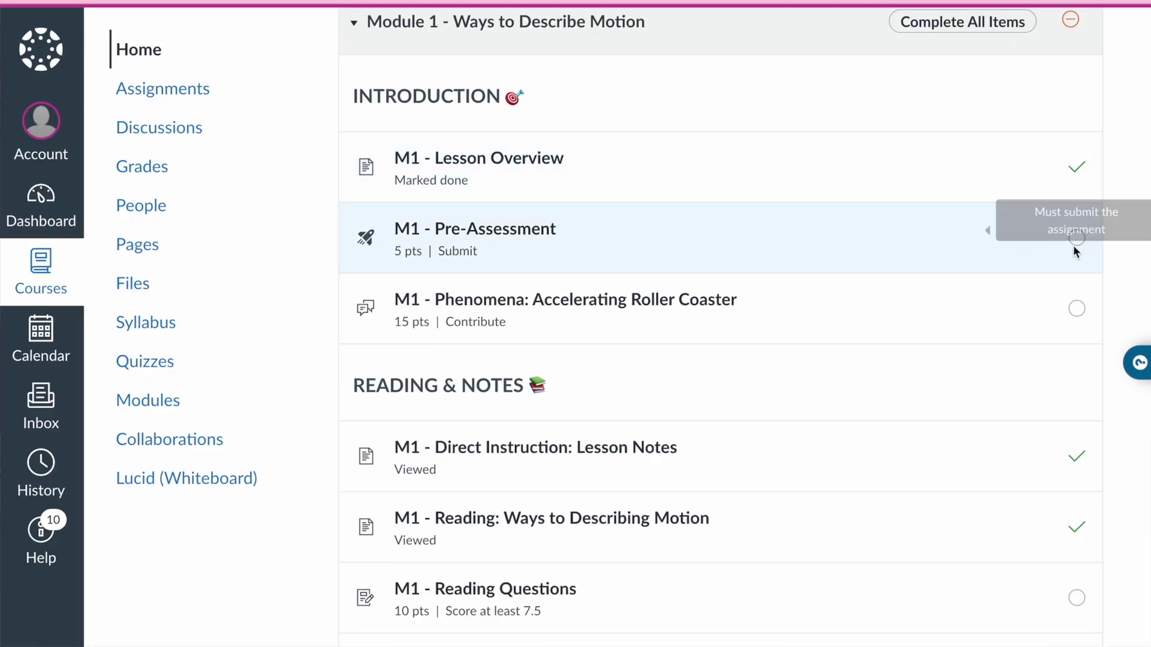
scroll(1075, 247, down, 1)
scroll(1075, 265, down, 2)
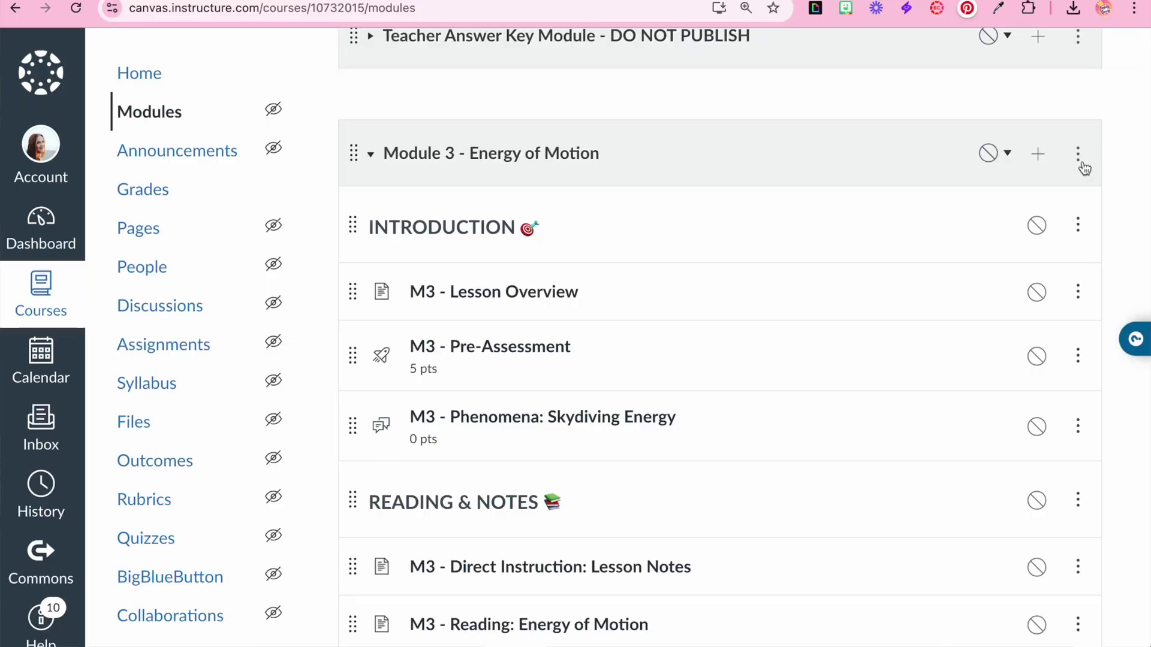
Edit Module 3 - Energy of Motion to add a prerequisite and open the list of available prerequisite modules.
click(1076, 156)
click(1007, 218)
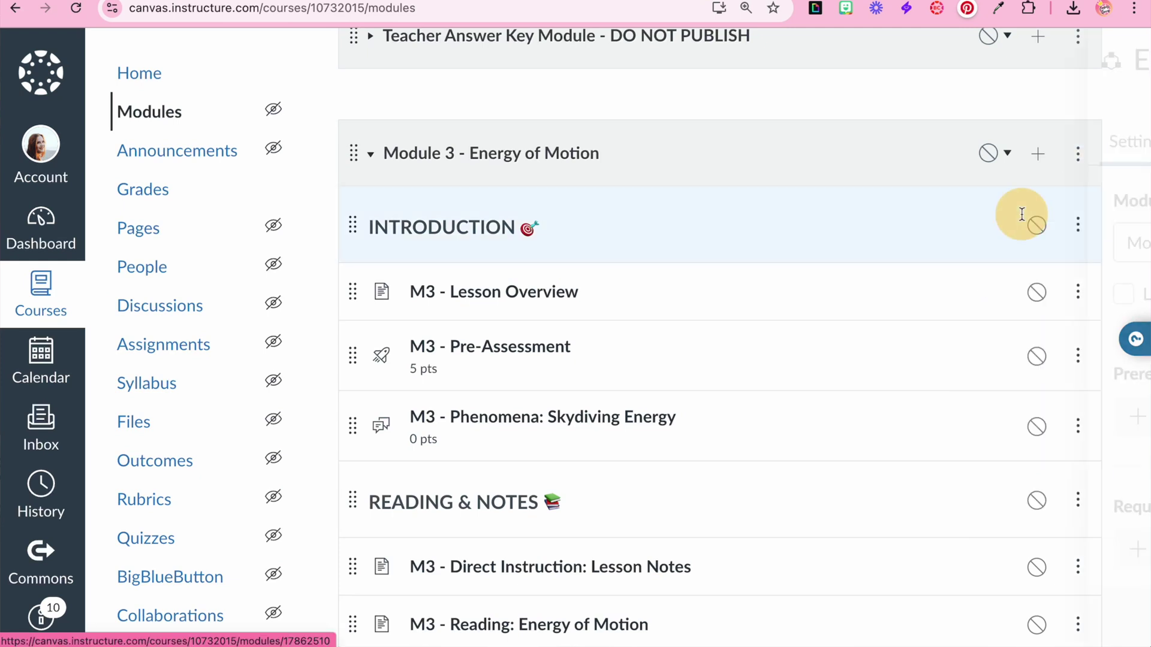
click(745, 416)
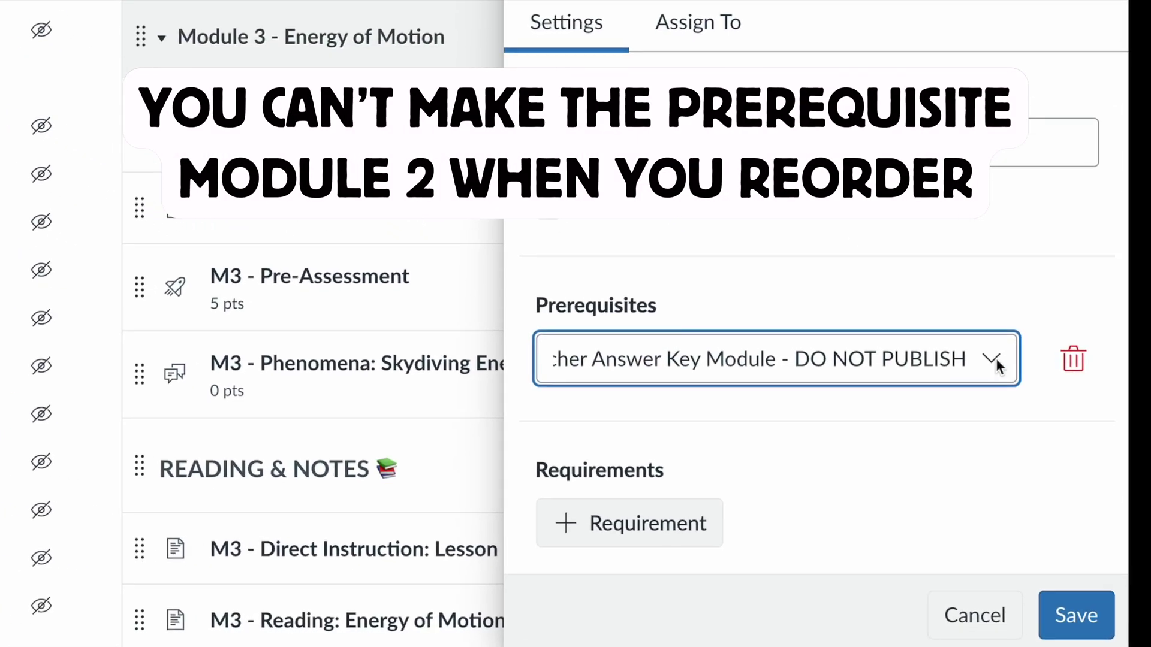
click(1040, 414)
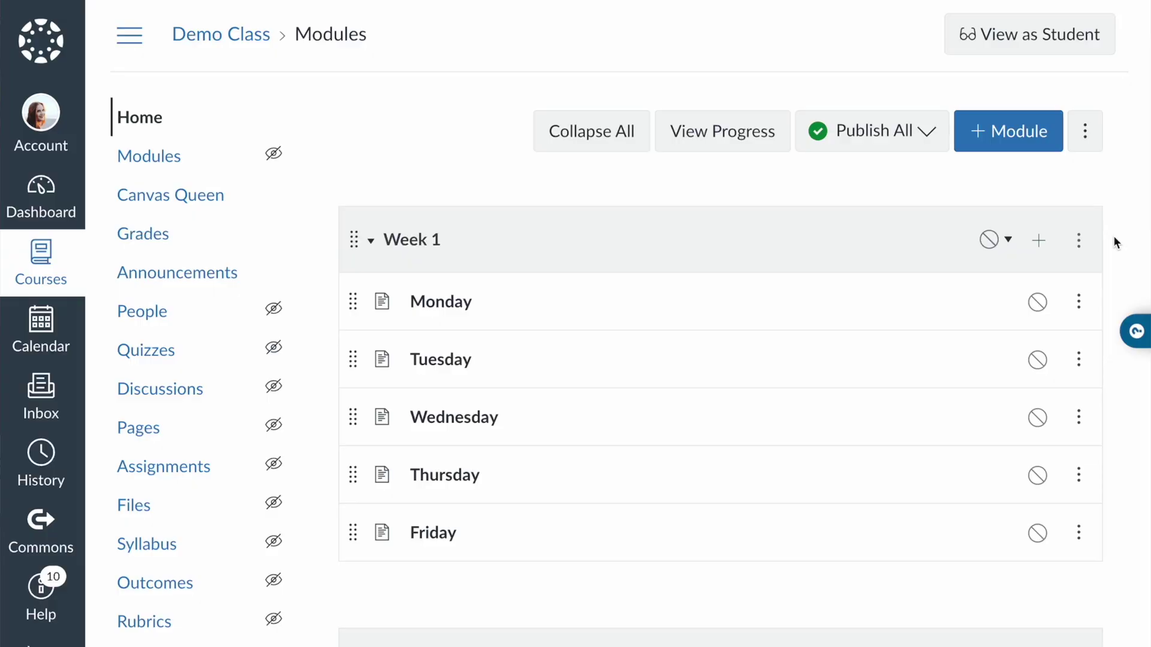
Look through the weekly modules of the Demo Class course and the daily pages they contain.
scroll(1113, 235, down, 9)
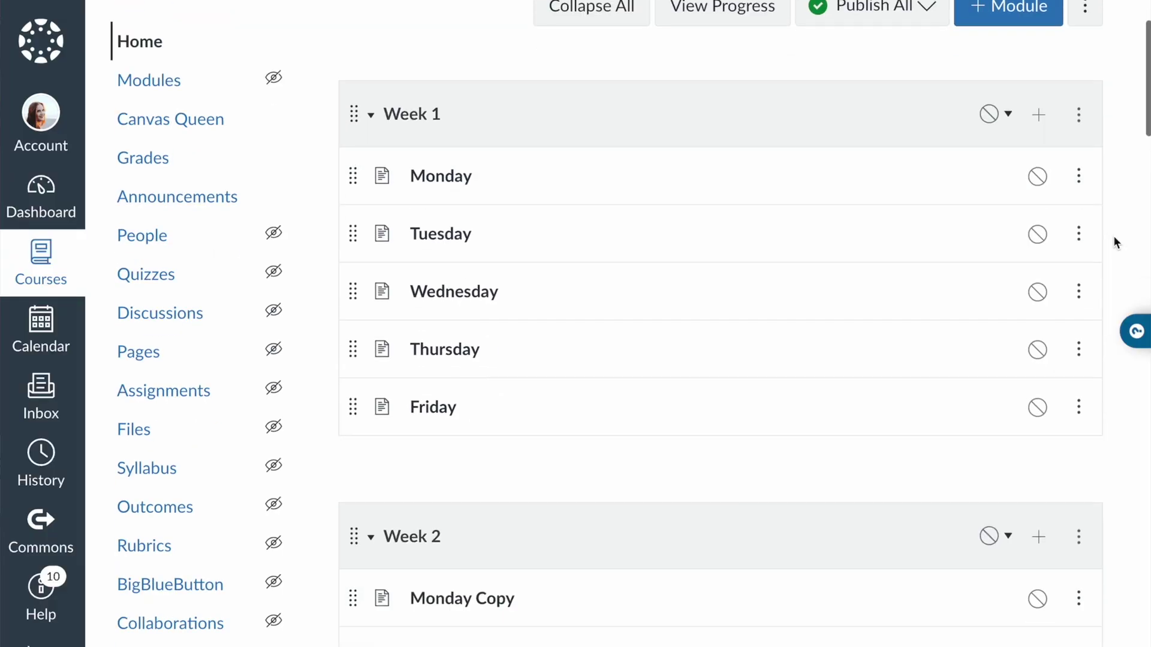
scroll(1114, 240, down, 15)
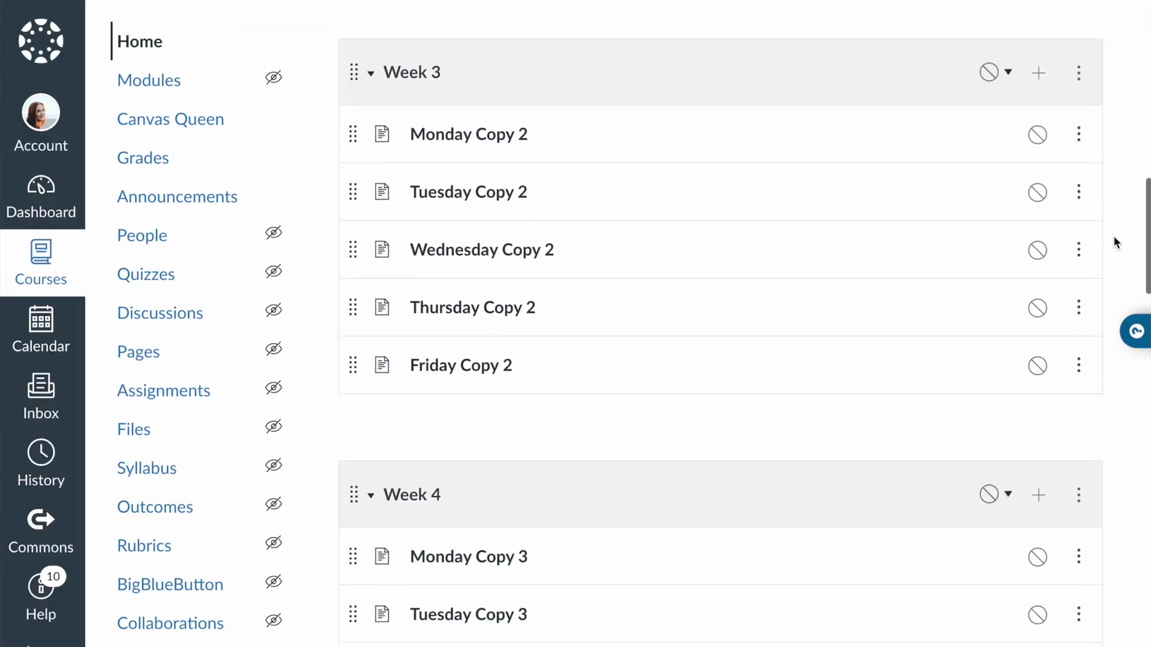
scroll(1113, 236, down, 8)
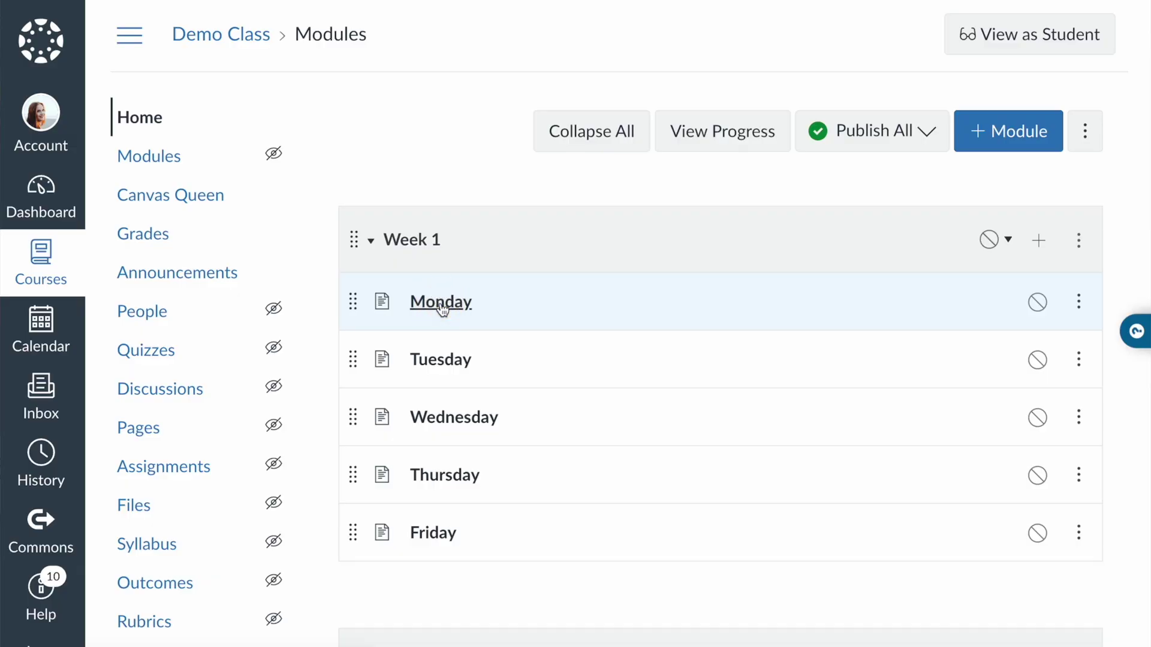
Open the Monday page of Week 1 and read through the daily agendas from Monday to Wednesday.
click(437, 301)
scroll(441, 303, down, 9)
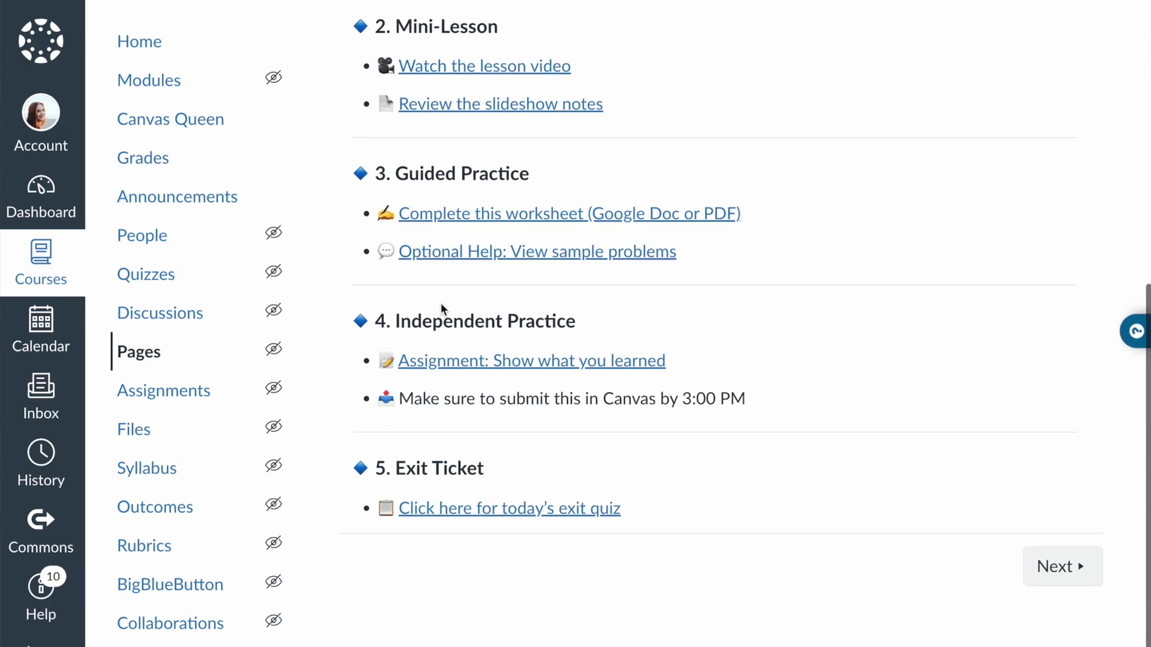
click(1056, 549)
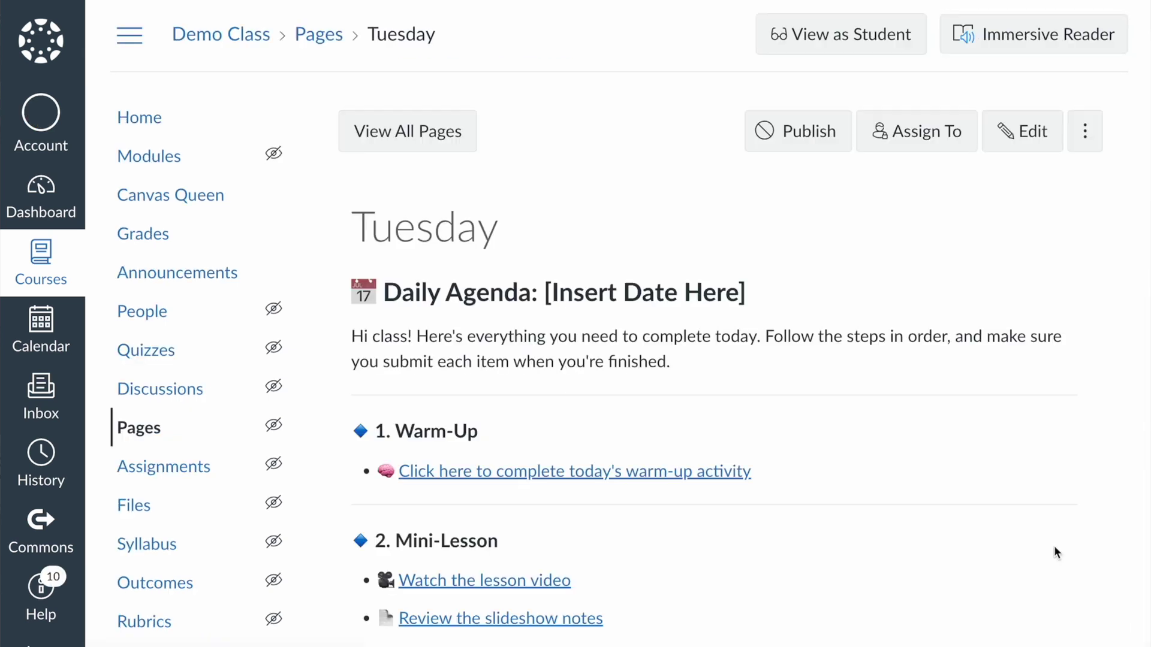
scroll(1064, 510, down, 3)
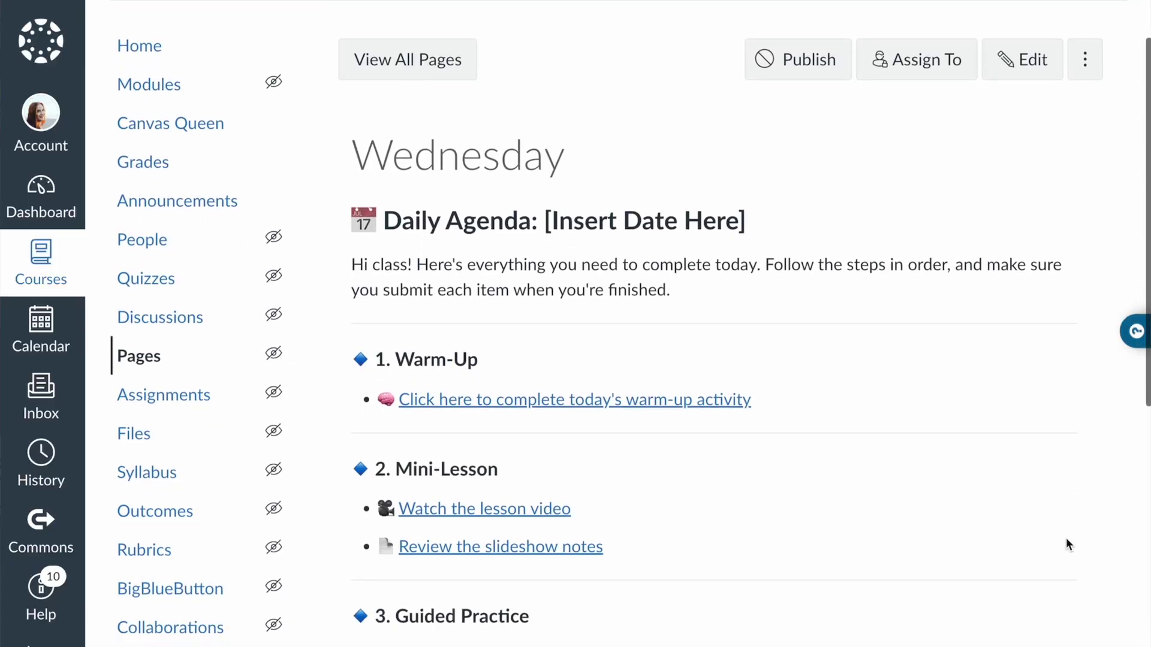
scroll(1066, 538, down, 5)
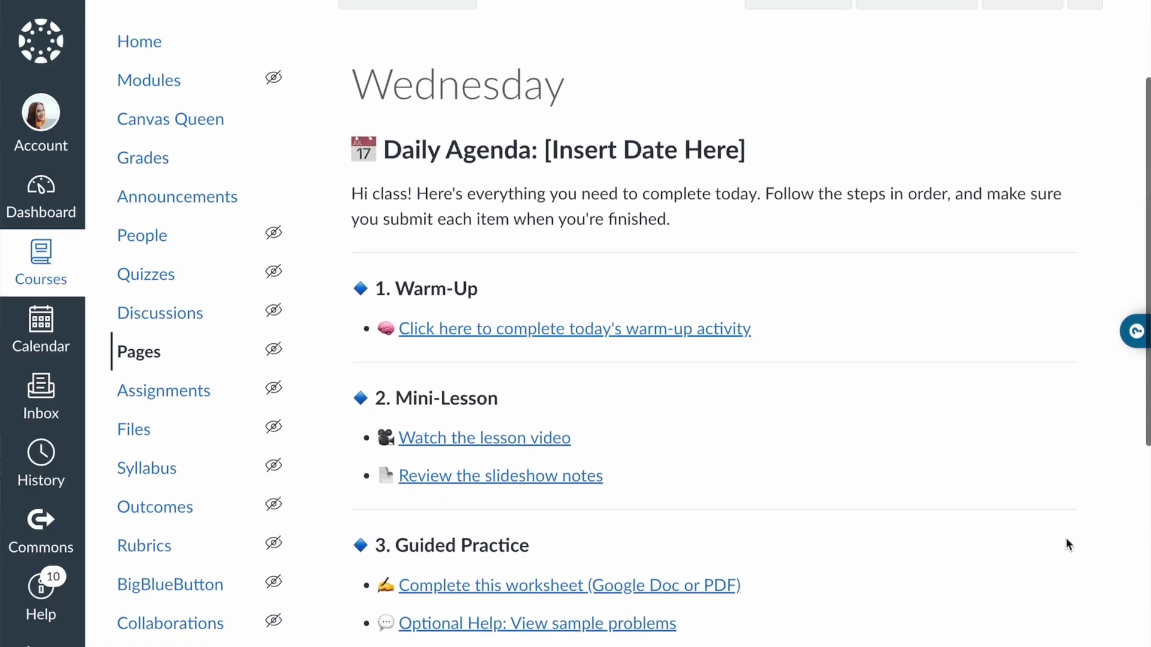
scroll(1066, 538, down, 5)
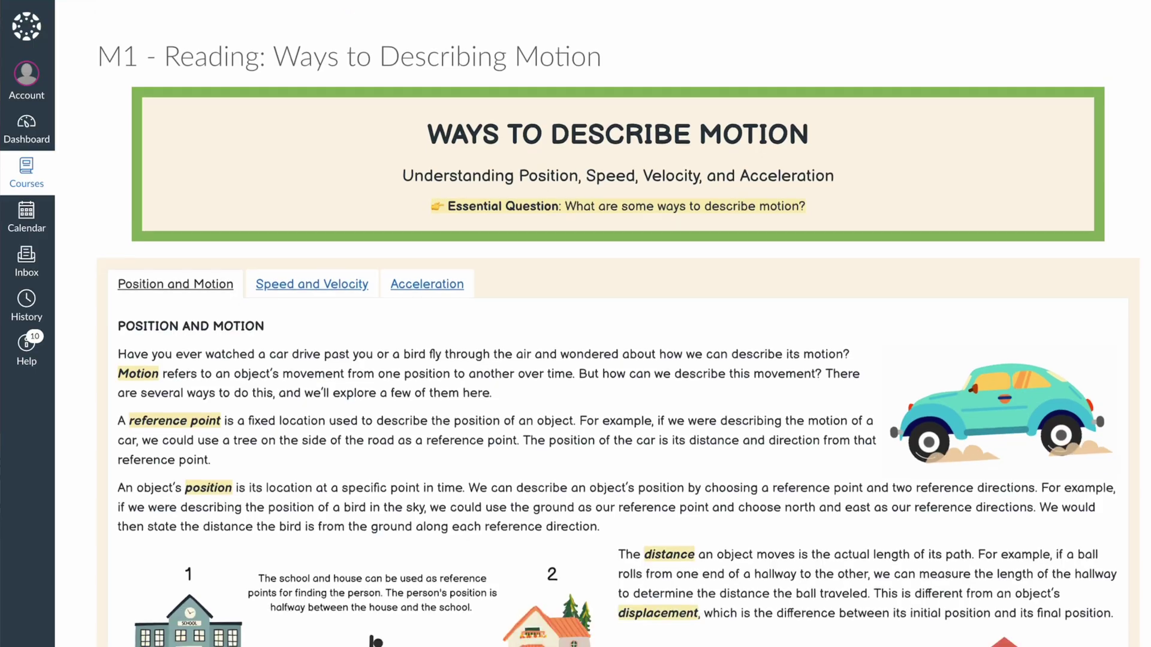
Look over the M1 - Reading: Ways to Describing Motion page and show Tuesday's section of the Lesson Agenda page.
scroll(618, 324, down, 5)
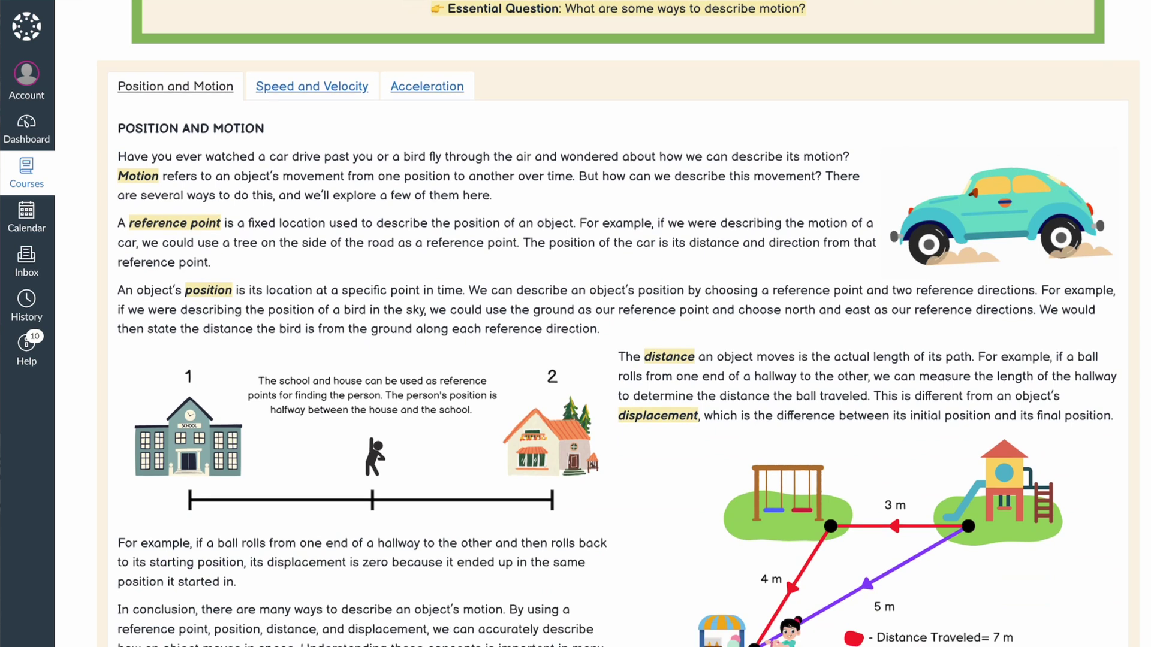
scroll(618, 324, down, 1)
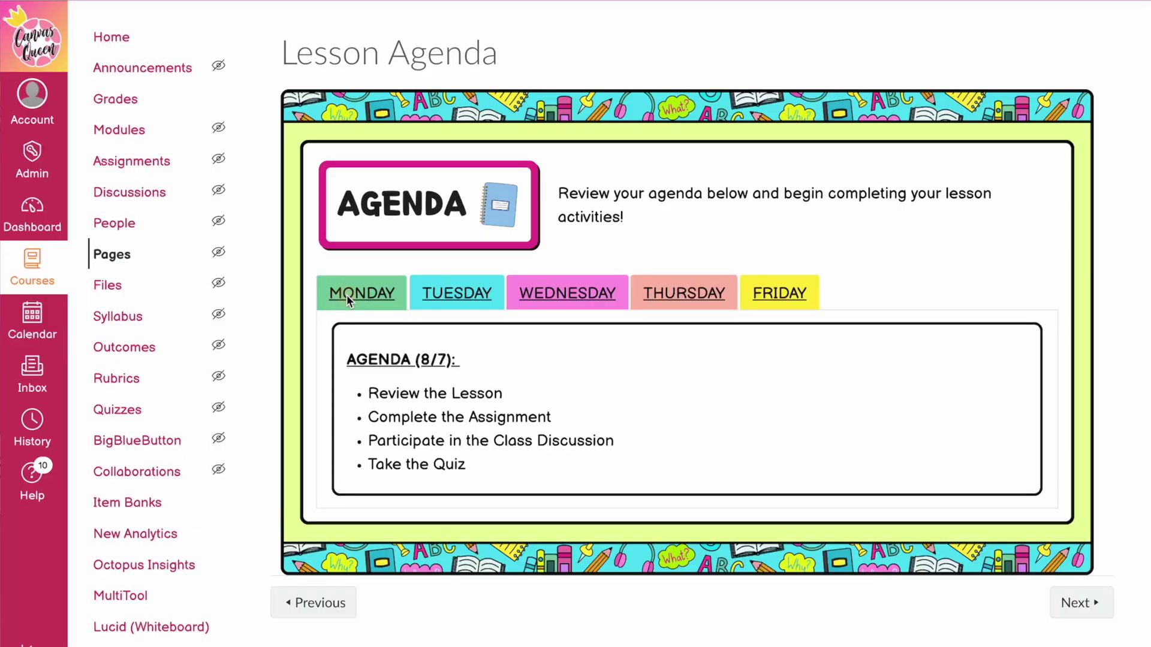
click(451, 294)
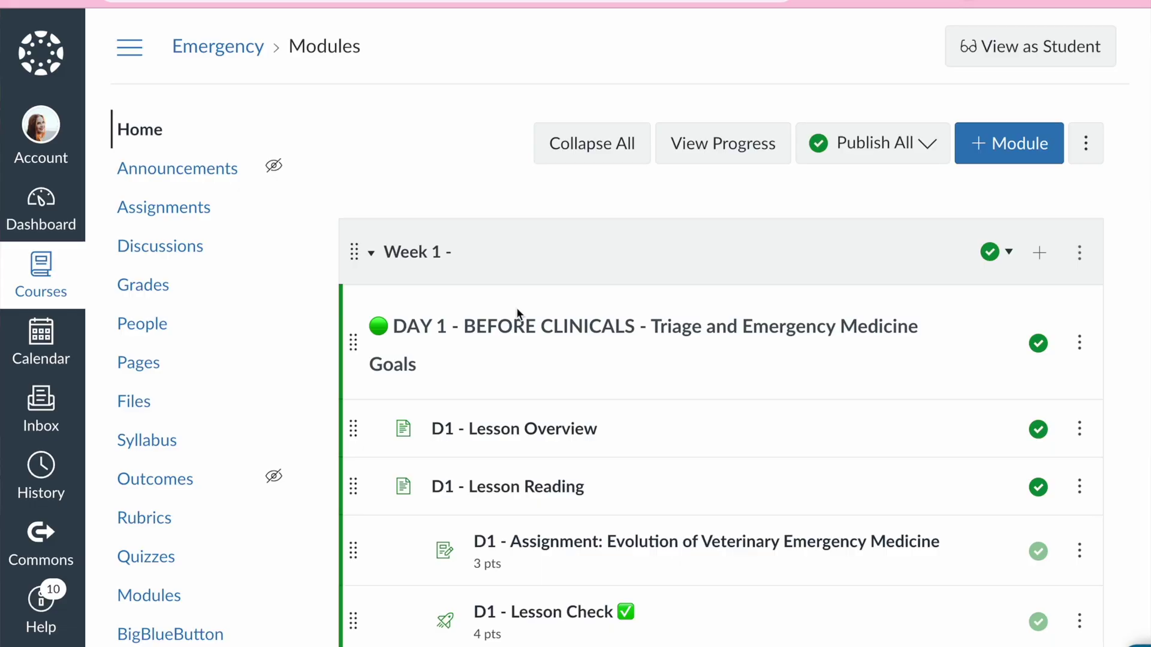
Open the D1 - Lesson Overview page in the Emergency course's Week 1 module and read its learning objectives and targets.
scroll(520, 313, down, 3)
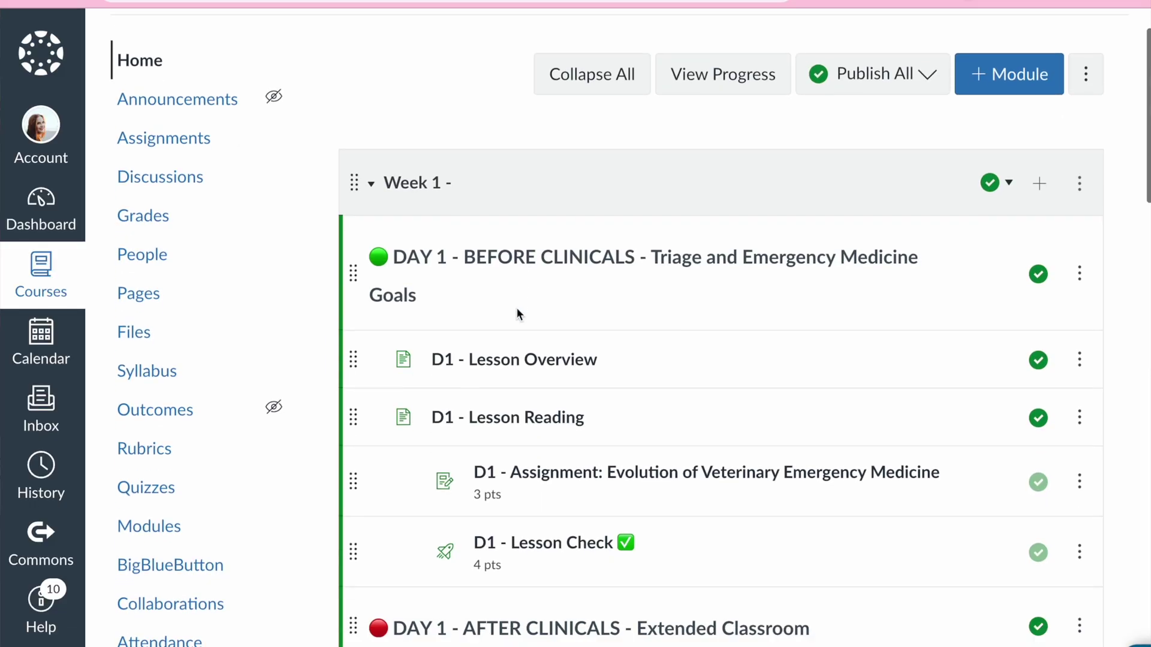
click(509, 314)
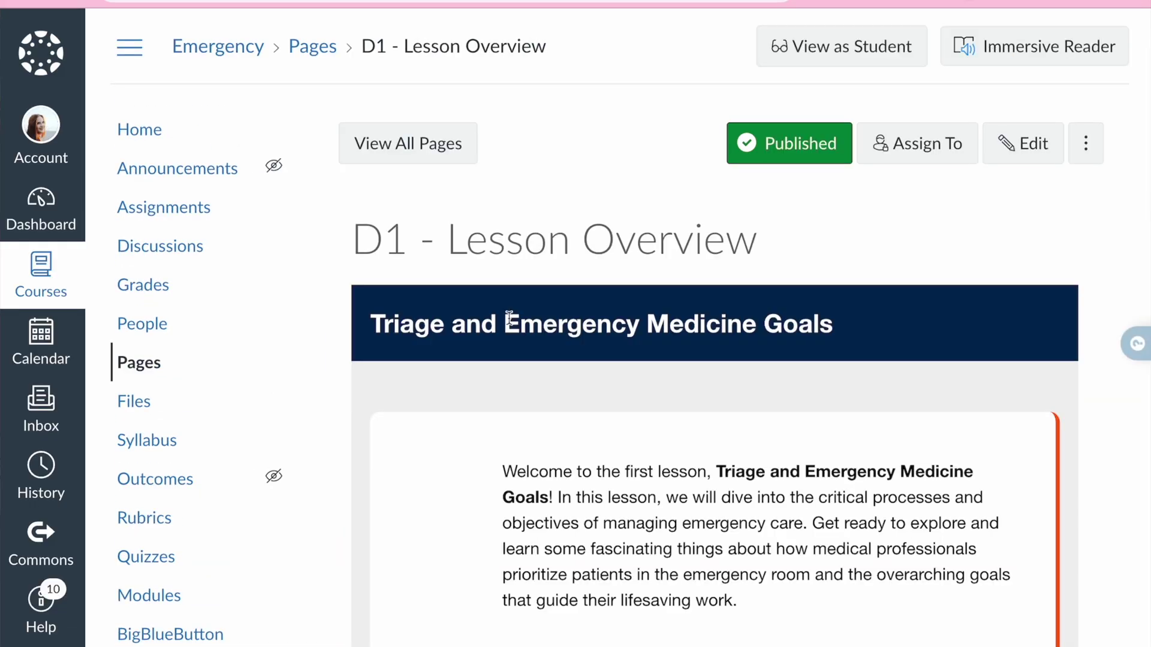
scroll(510, 322, down, 3)
scroll(510, 322, down, 7)
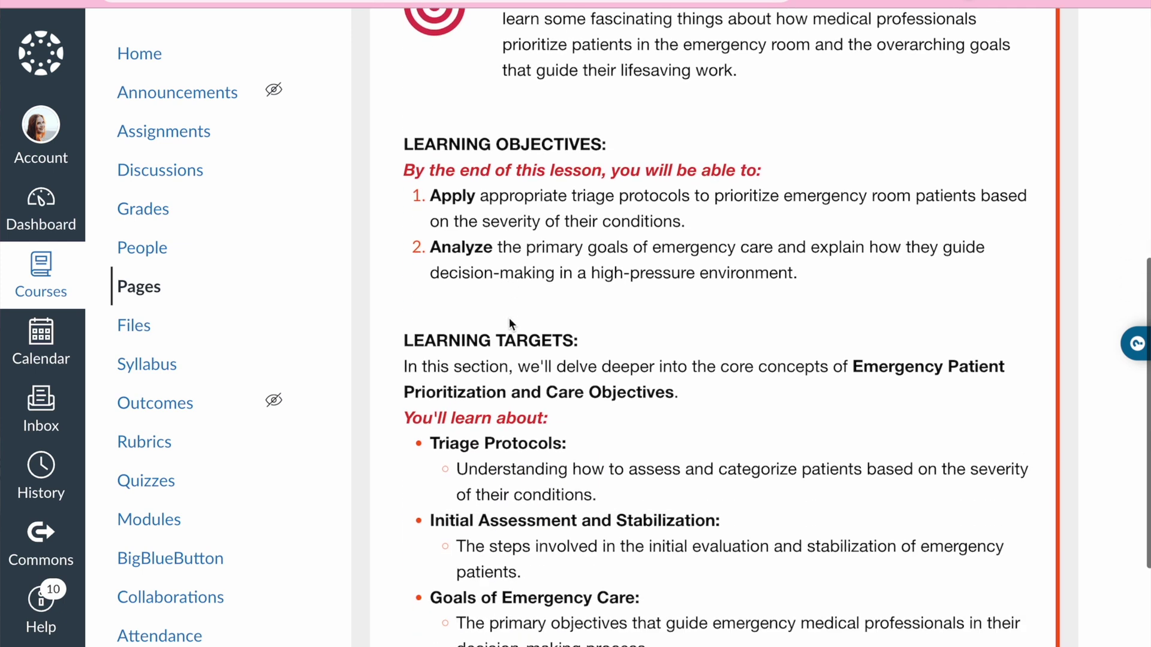
scroll(510, 324, down, 1)
scroll(509, 326, up, 2)
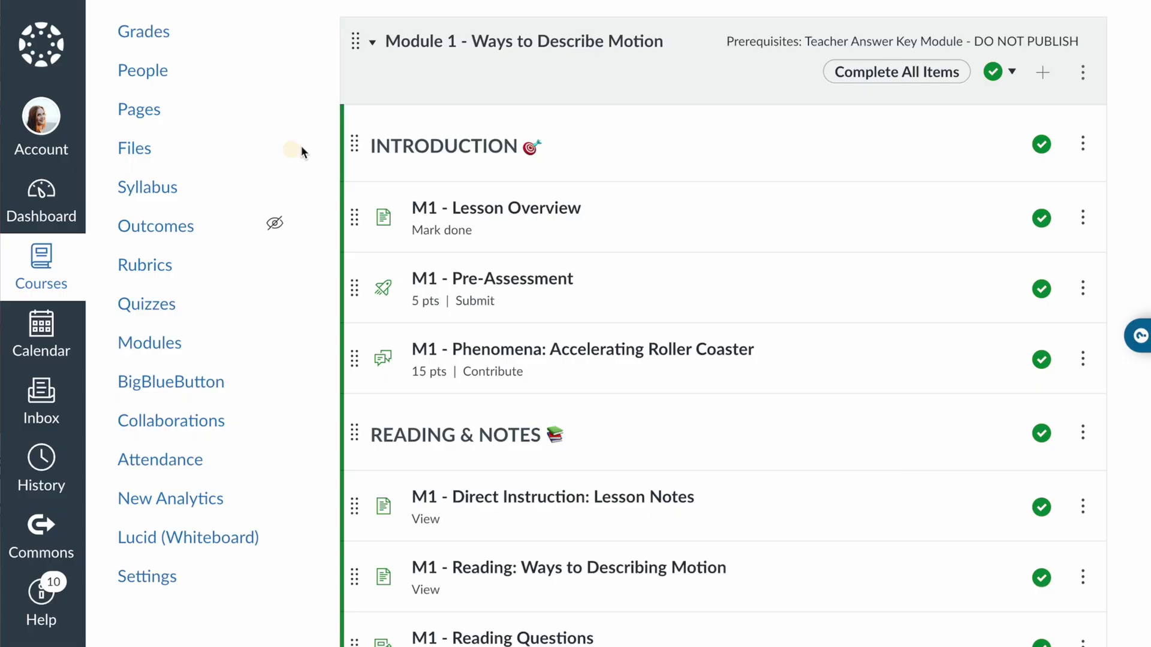
Examine the Module 1 - Ways to Describe Motion items from the Introduction section through the Assessments section.
scroll(509, 390, down, 6)
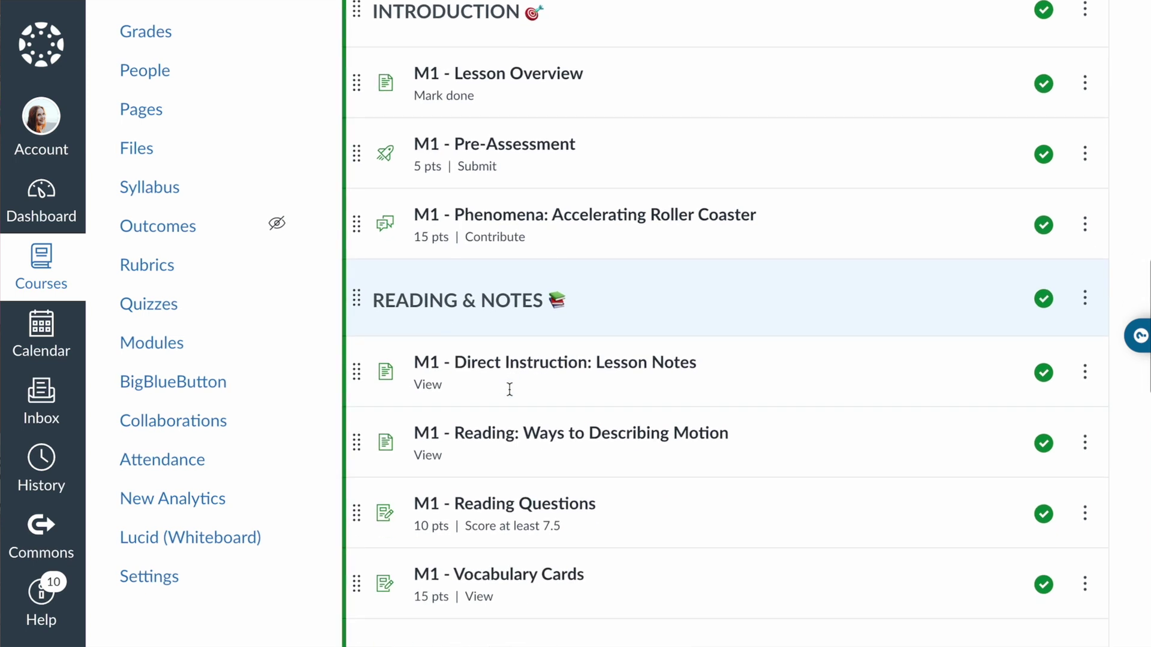
scroll(511, 396, down, 6)
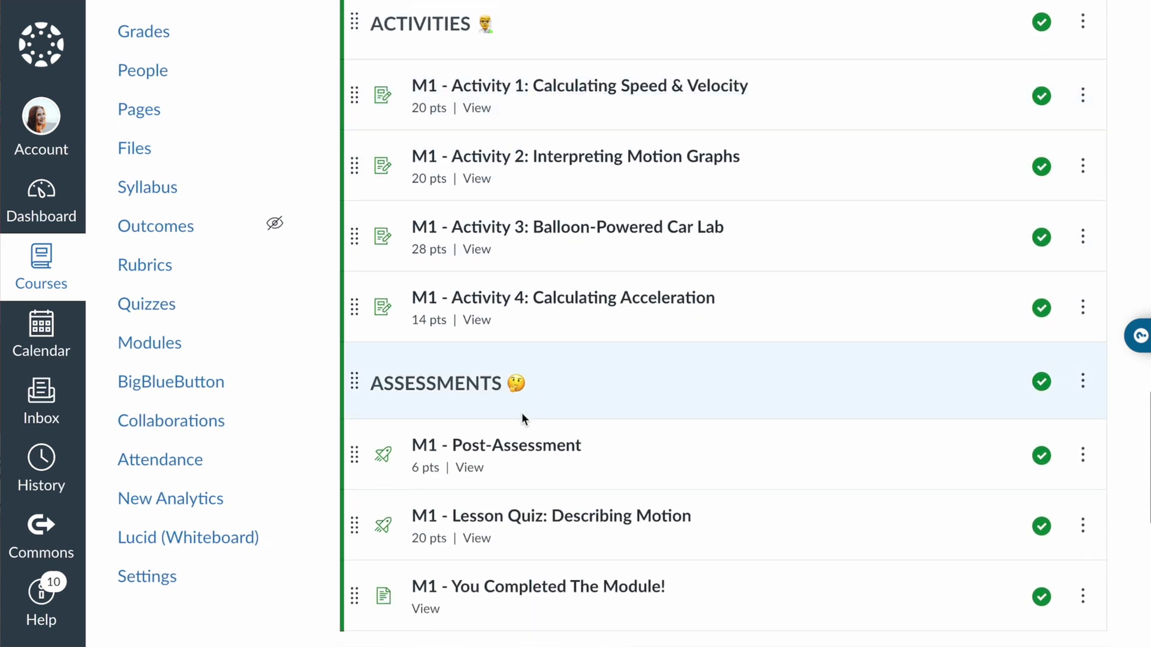